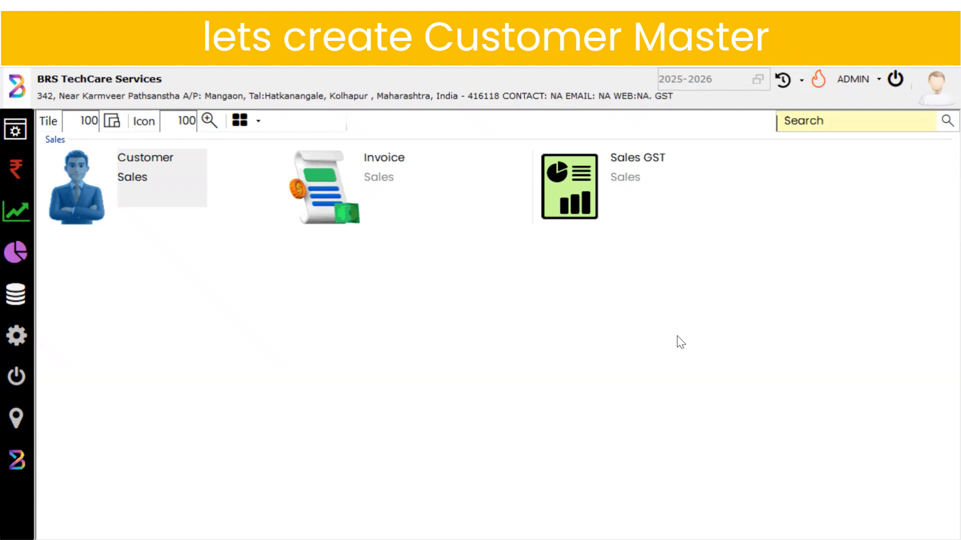
Start a new customer record in the Customer master with the name and printing name CASH Sale
left_click(85, 207)
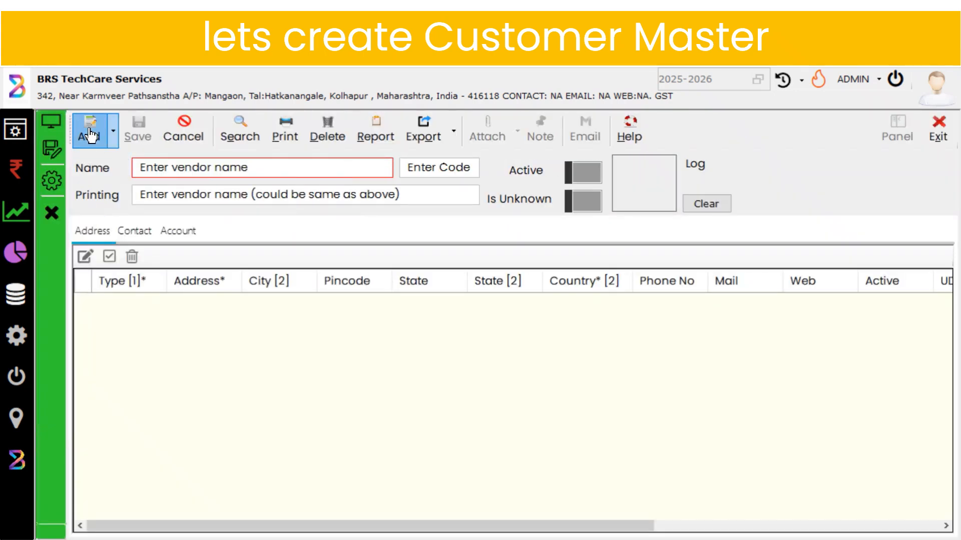
left_click(90, 134)
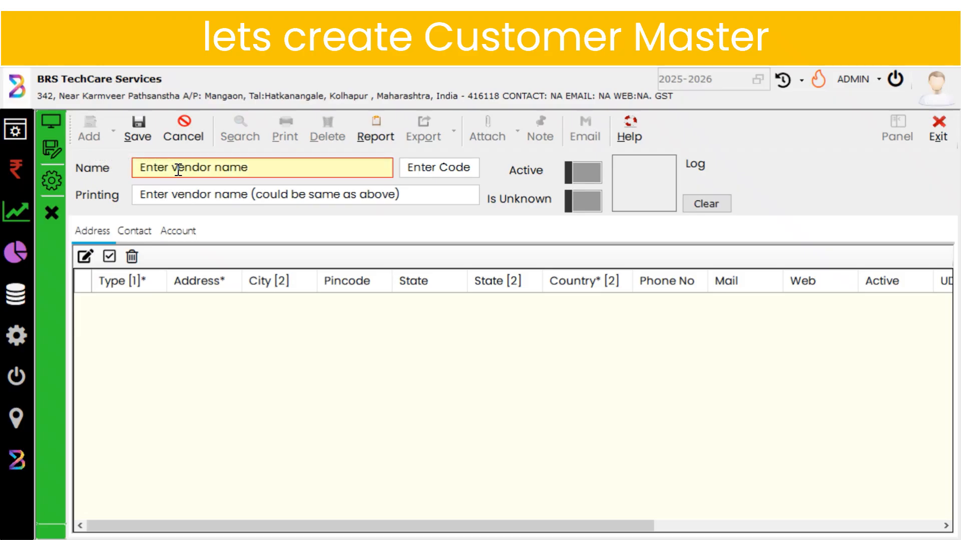
type("CASH S")
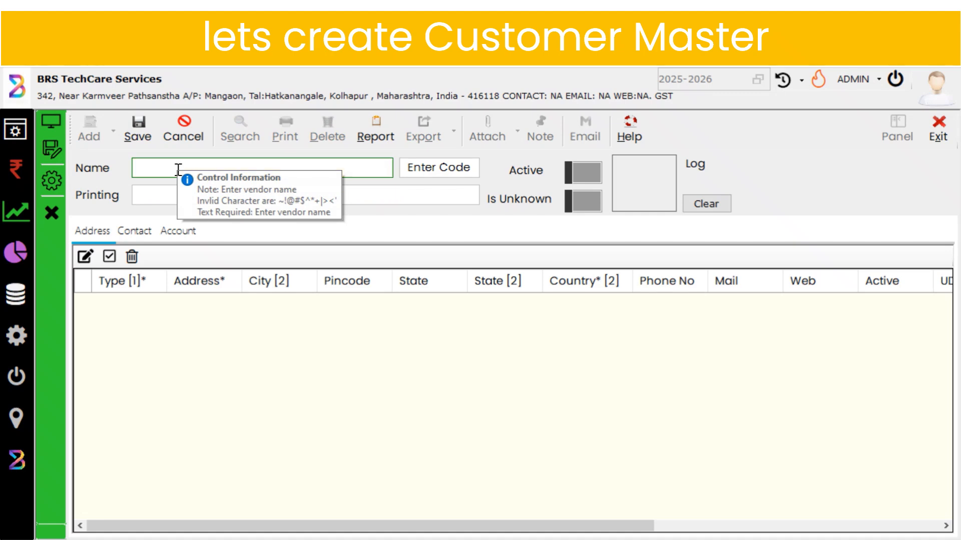
type("CASH Sale")
key("Tab")
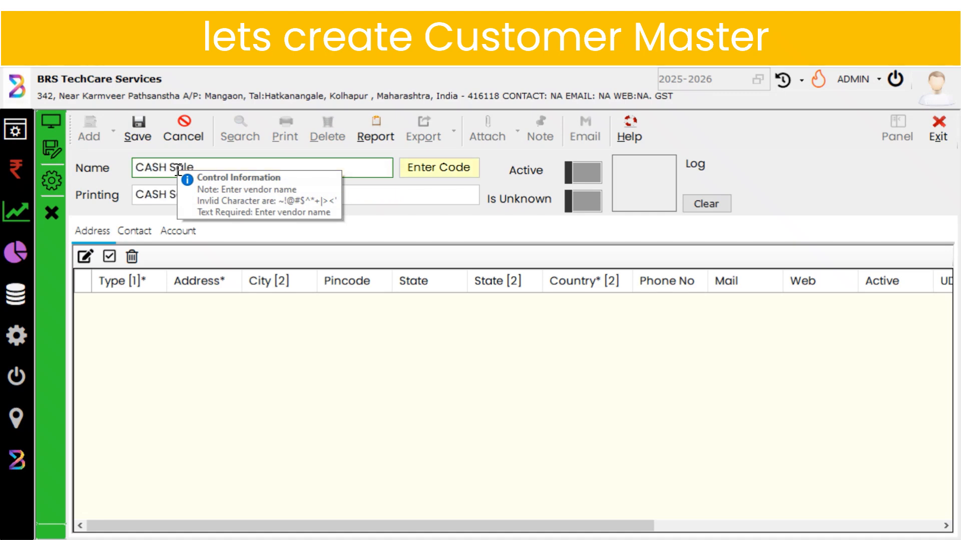
Mark the CASH Sale customer as Active and Is Unknown, and save the record
left_click(591, 173)
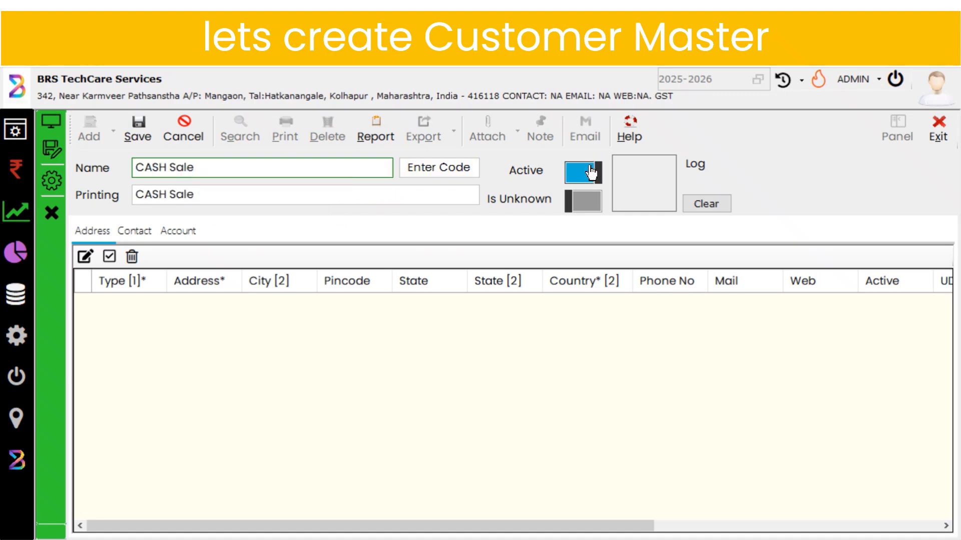
left_click(578, 205)
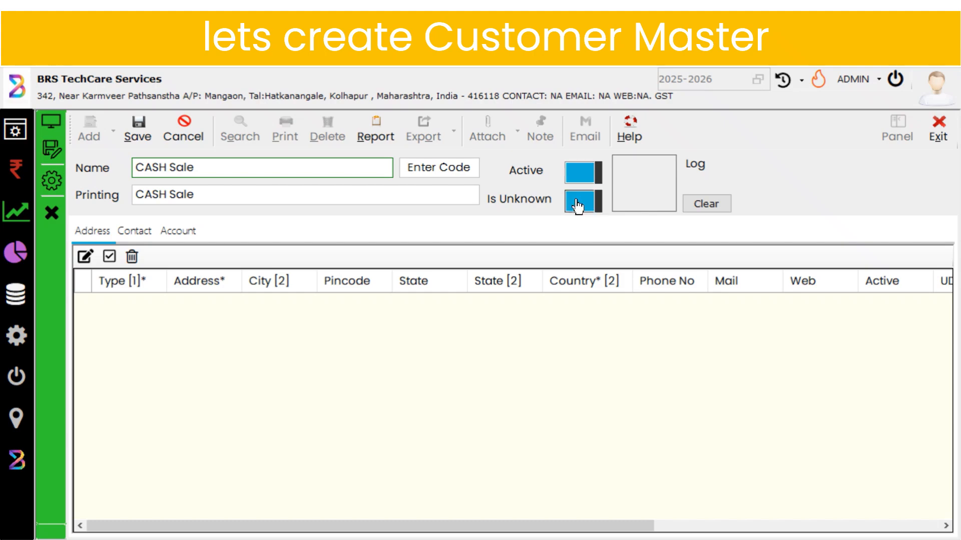
left_click(143, 141)
left_click(576, 372)
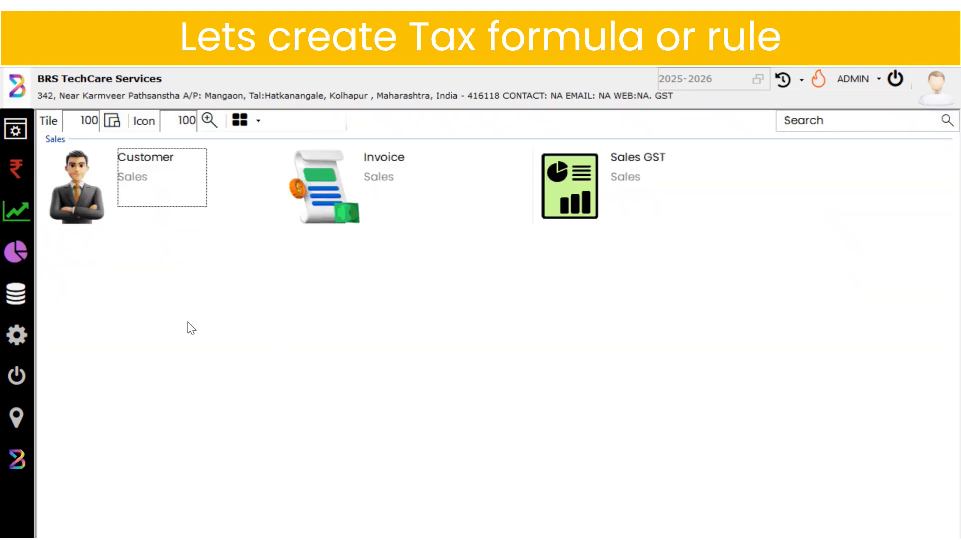
Start a new tax formula named GST 18% and mark it as active
left_click(16, 130)
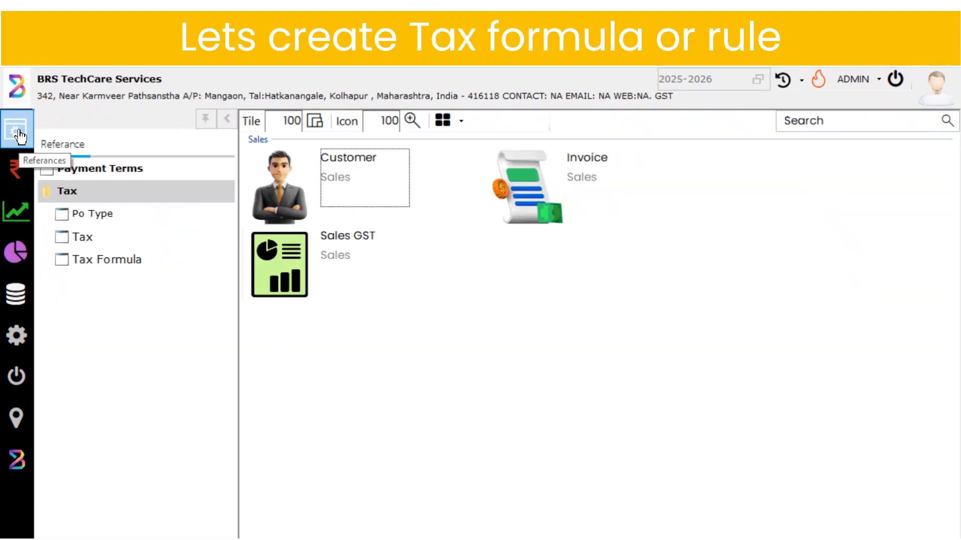
left_click(97, 261)
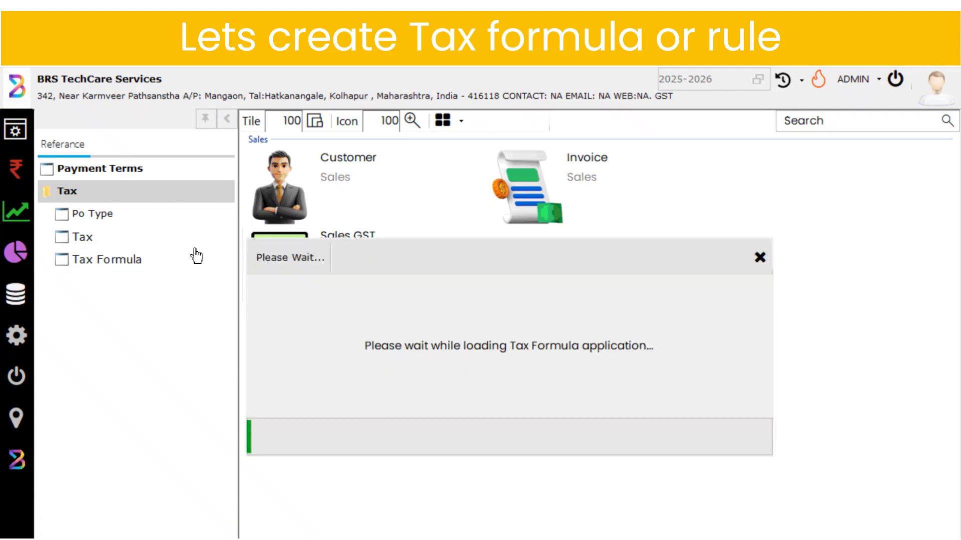
left_click(63, 132)
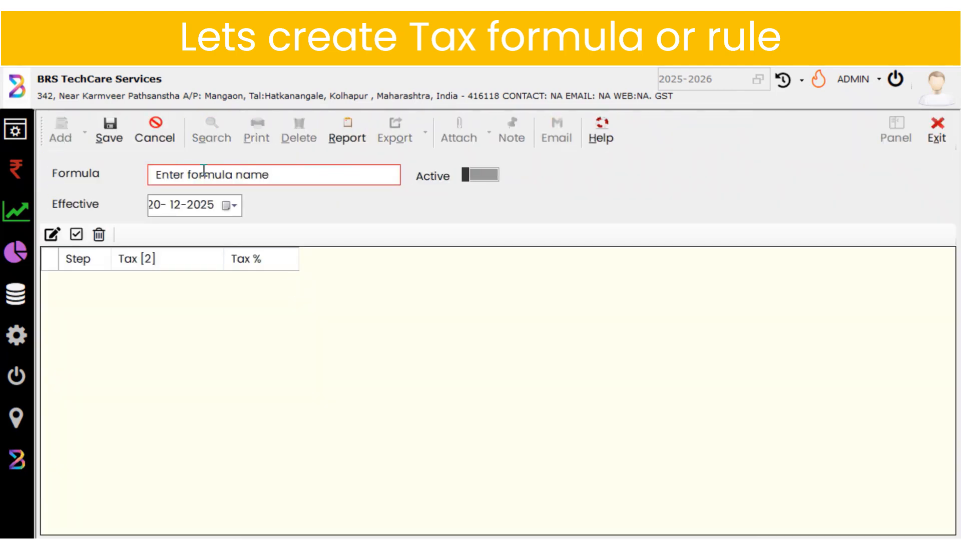
type("GST")
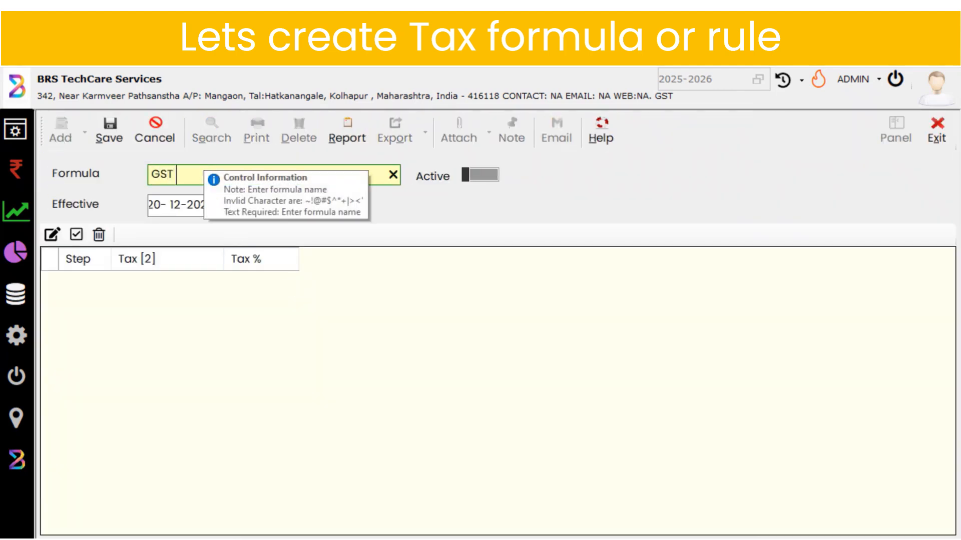
type(" 18%")
left_click(486, 178)
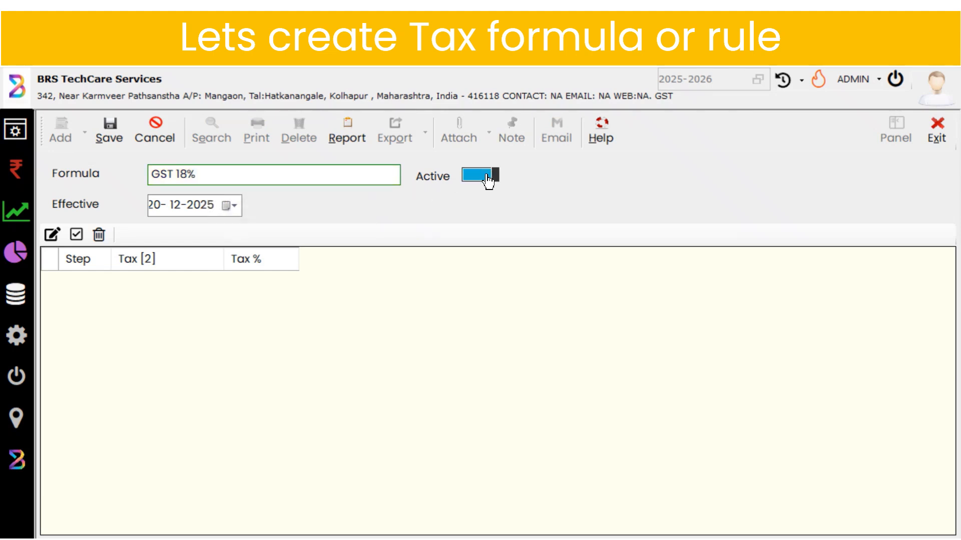
Add an SGST line at 9% to the tax formula
left_click(52, 235)
left_click(143, 280)
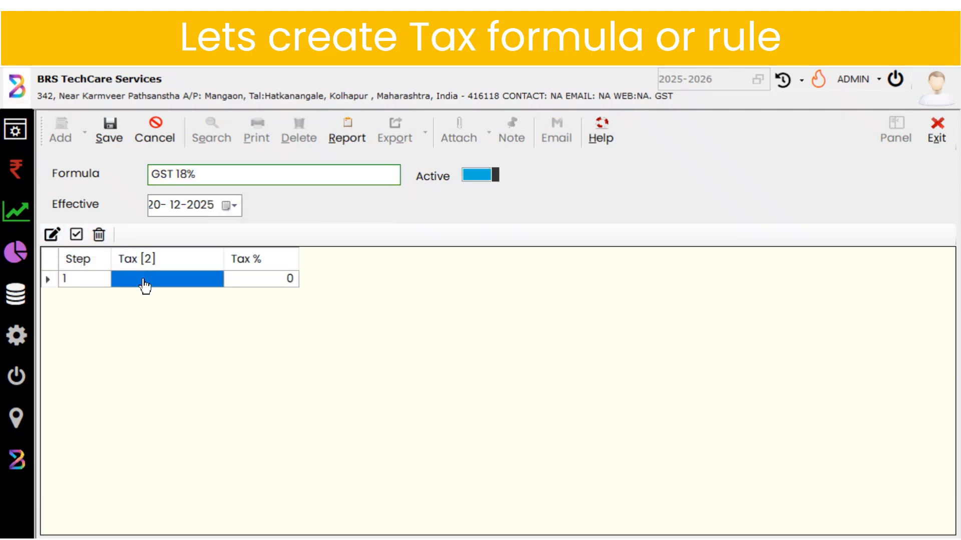
double_click(225, 212)
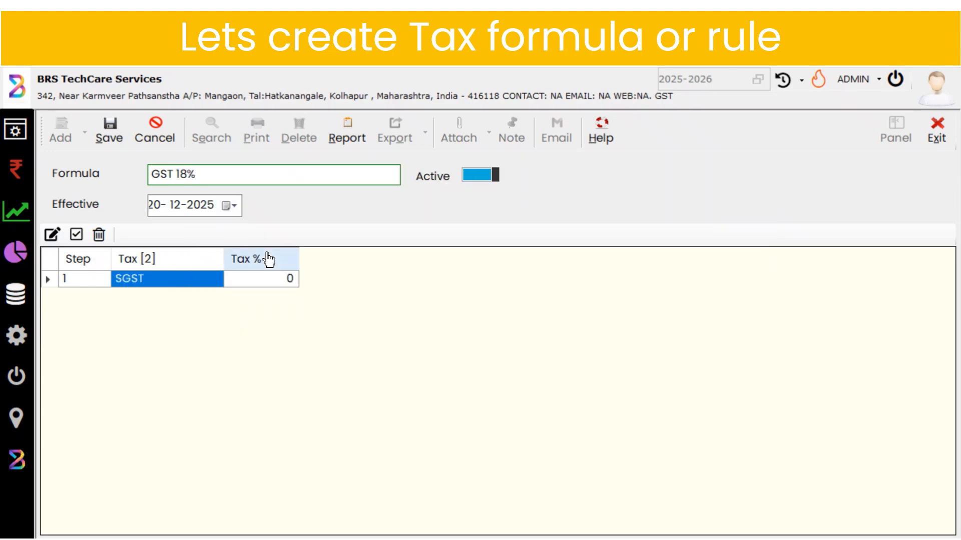
left_click(258, 285)
type("9")
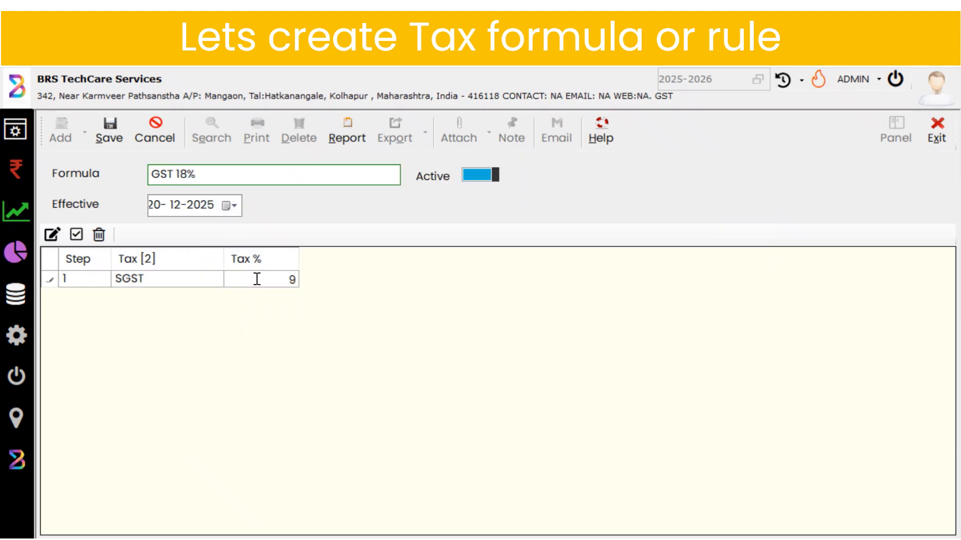
key("Return")
Add a CGST line at 9% as the second step of the tax formula, and save the formula
left_click(52, 235)
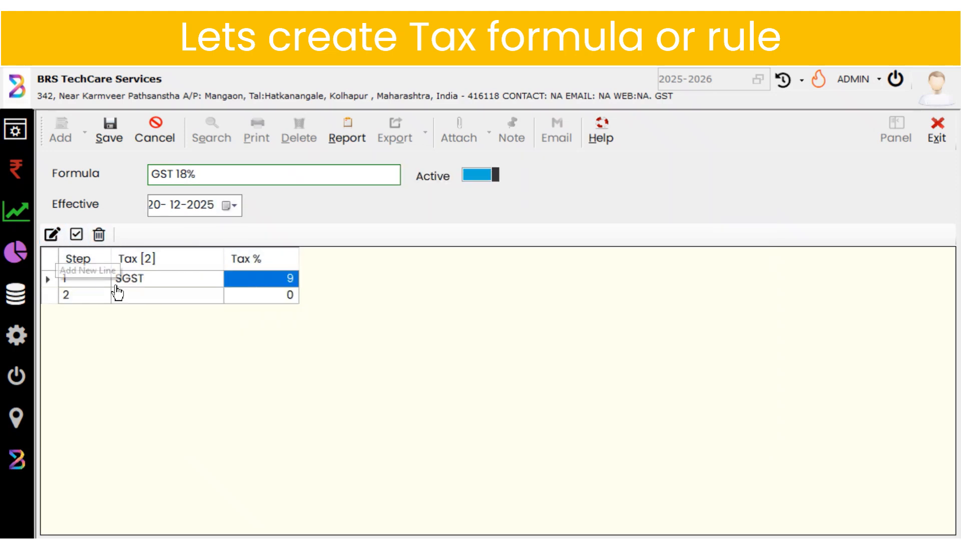
left_click(117, 294)
double_click(209, 227)
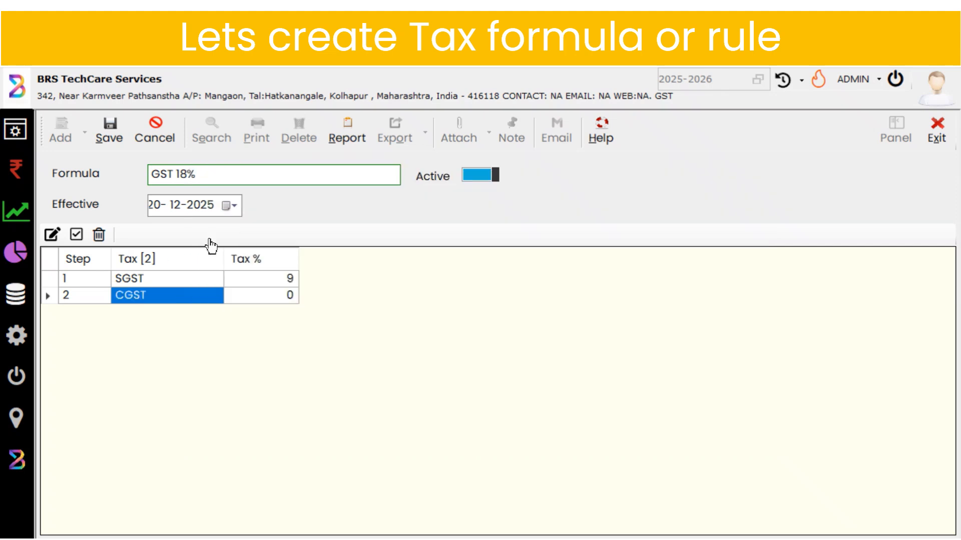
left_click(255, 297)
type("9")
key("Return")
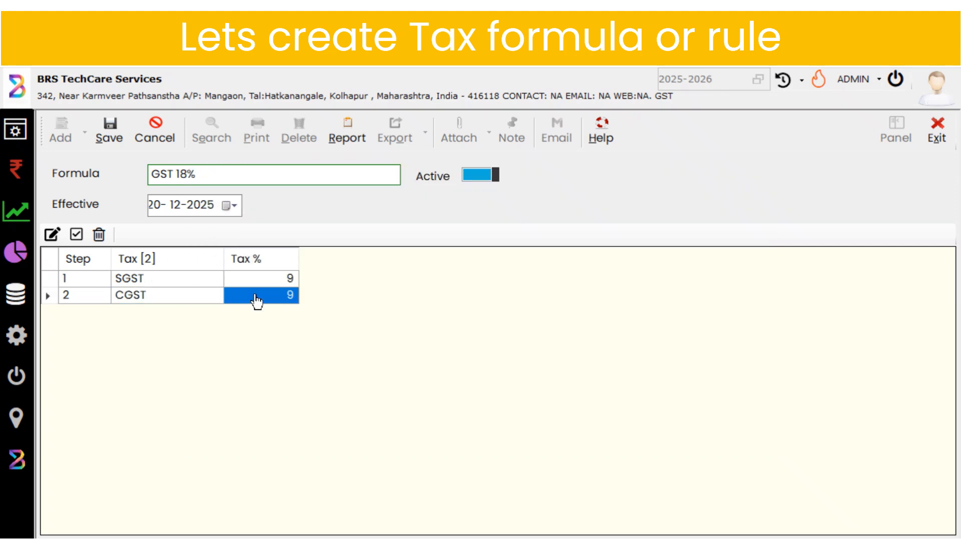
left_click(111, 137)
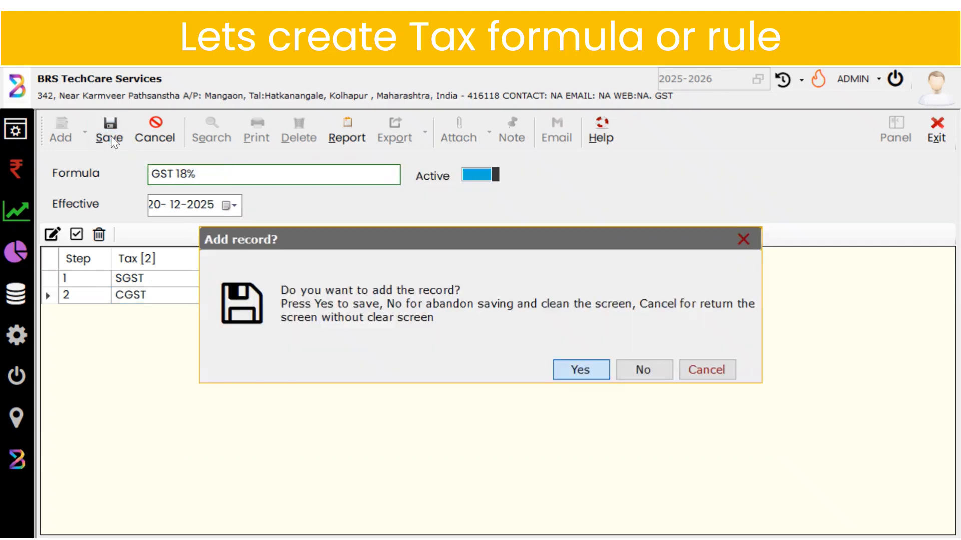
key("Return")
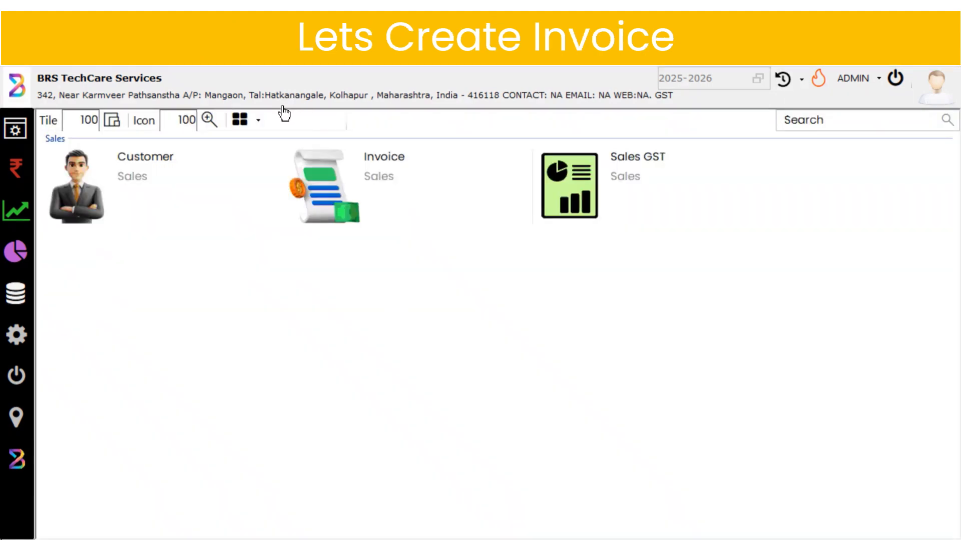
Start a new sales invoice numbered 1 for CASH Sale and add a line item for Computer Repair
double_click(318, 164)
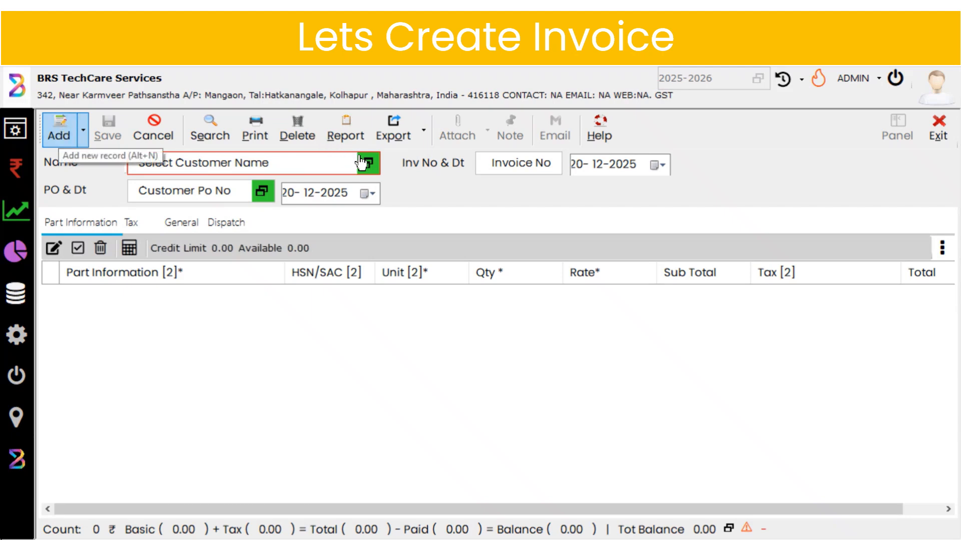
left_click(64, 135)
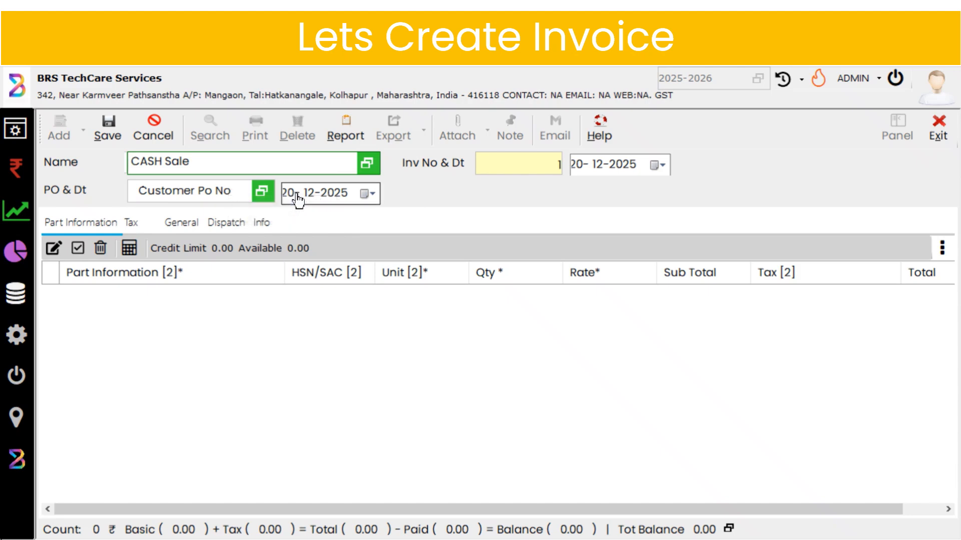
left_click(54, 248)
left_click(119, 295)
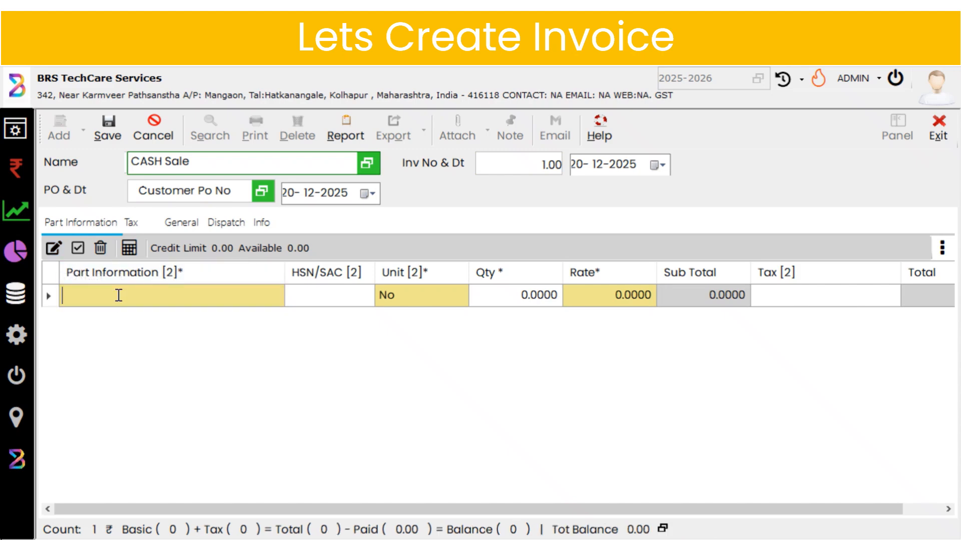
type("Computer Repair")
key("Return")
key("Return")
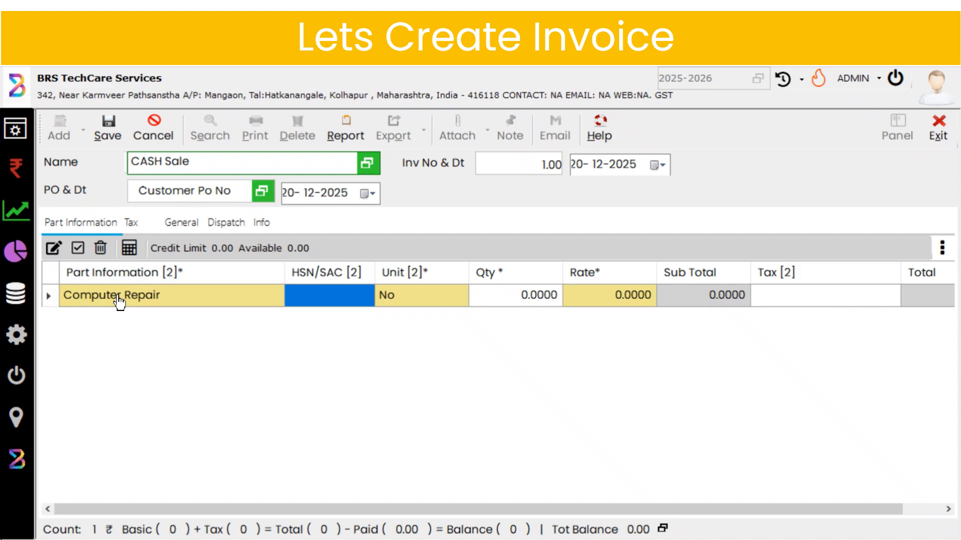
Set the Computer Repair line's HSN/SAC code to 998313, keeping No as the unit
type("998")
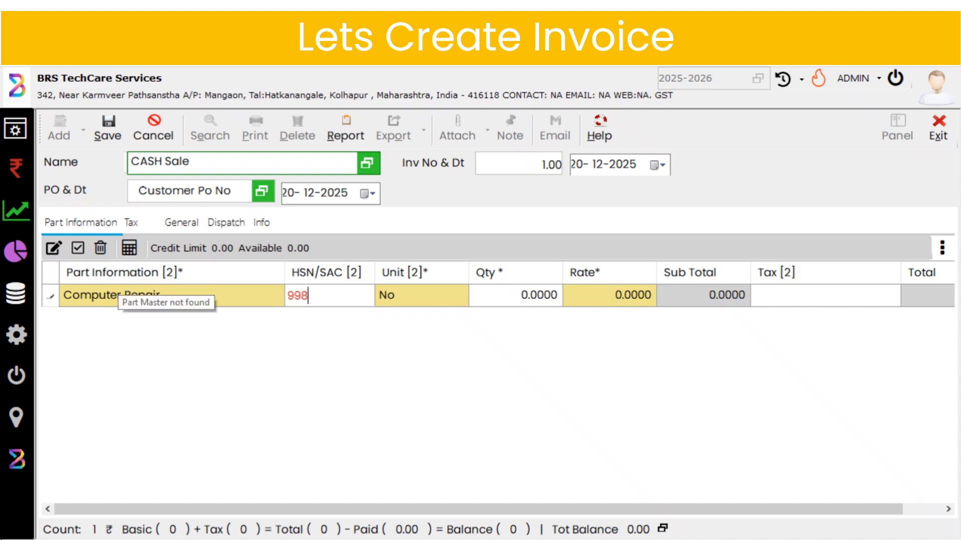
type("313")
key("Return")
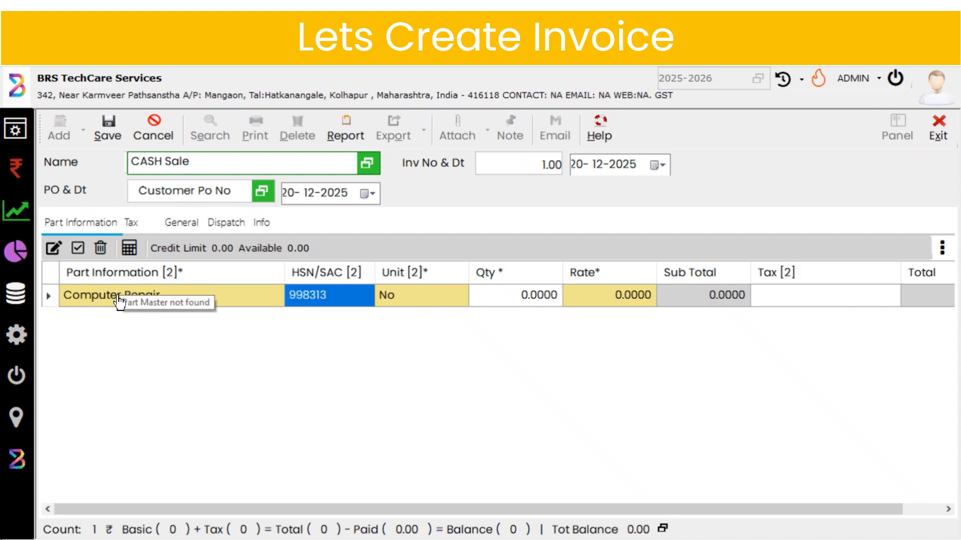
key("Return")
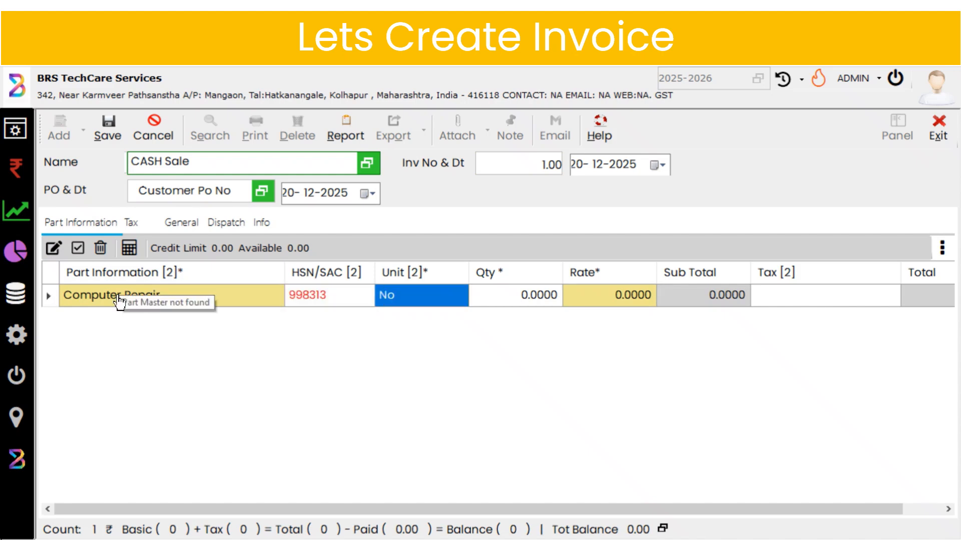
Set the Computer Repair line's quantity to 1, its rate to 500 and its tax to GST 18%
left_click(501, 302)
type("1")
key("Return")
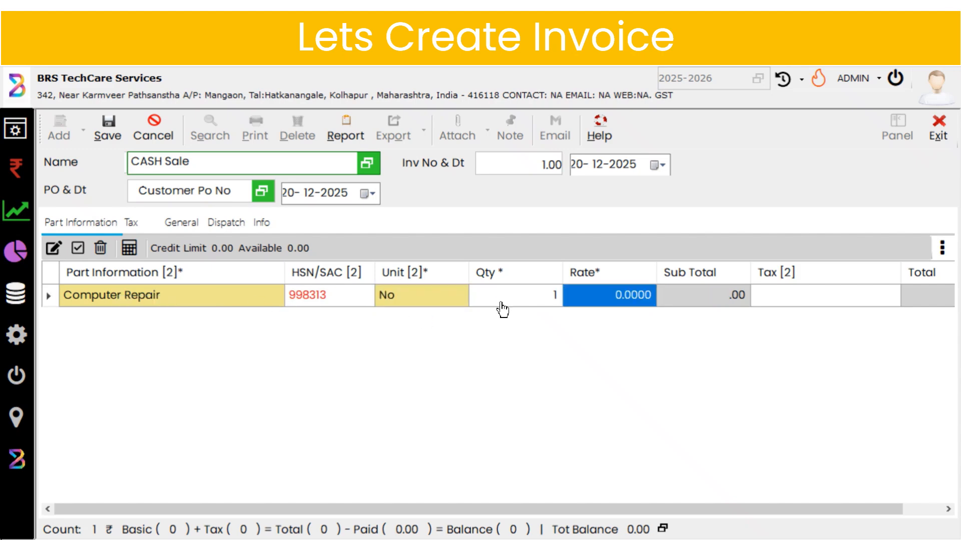
type("500")
key("Return")
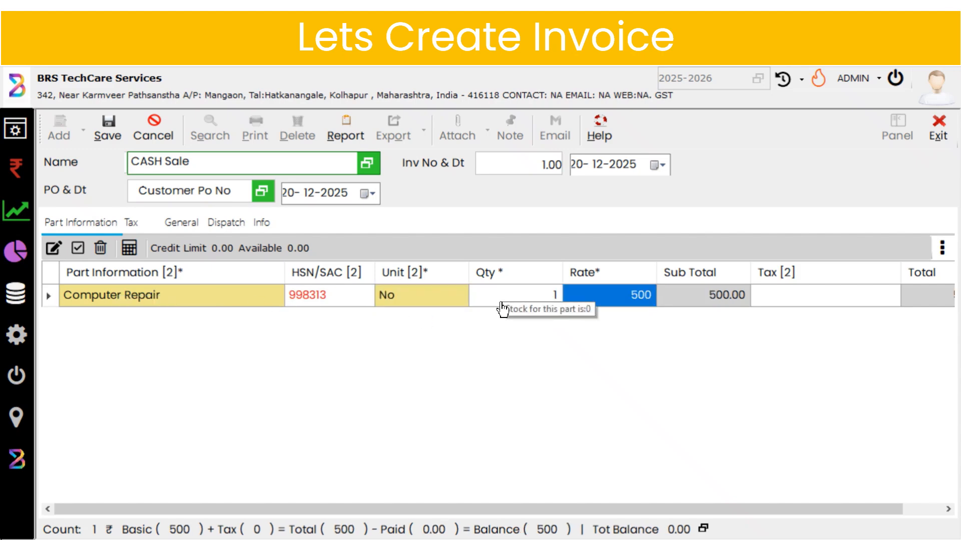
left_click(786, 300)
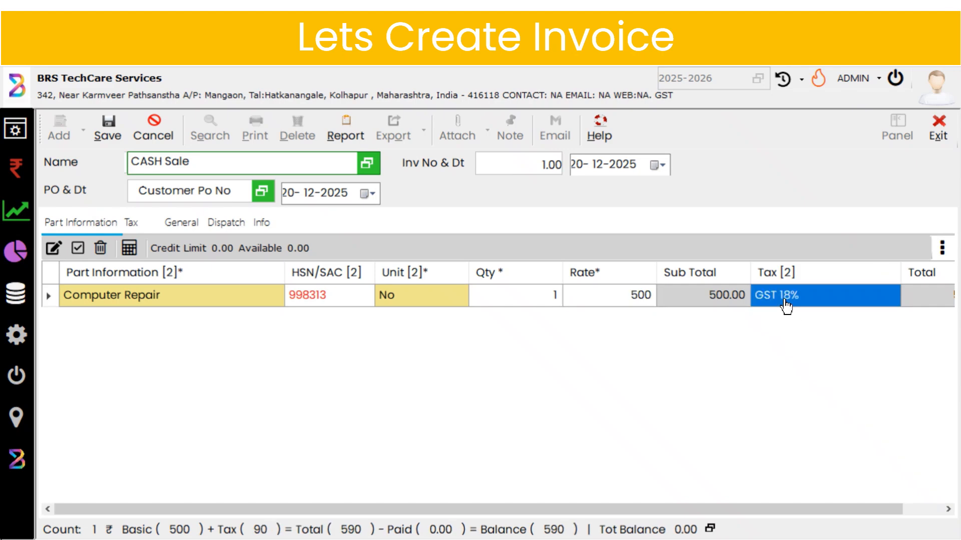
mouse_move(640, 510)
left_mouse_down()
mouse_move(706, 509)
mouse_move(639, 519)
left_mouse_up()
Enter the buyer's name in the invoice's additional customer information, leaving the GST number empty, and save the invoice
left_click(260, 225)
left_click(249, 264)
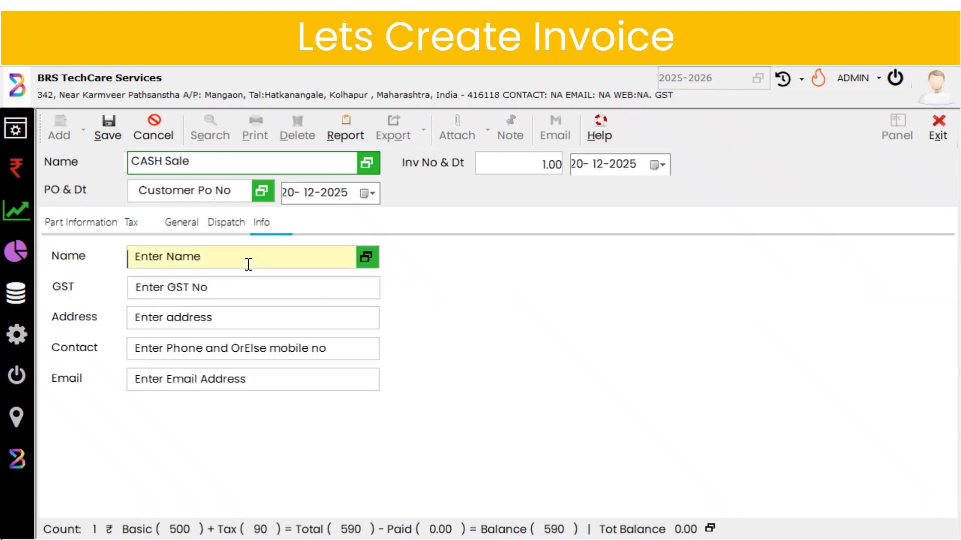
type("Mr Sud")
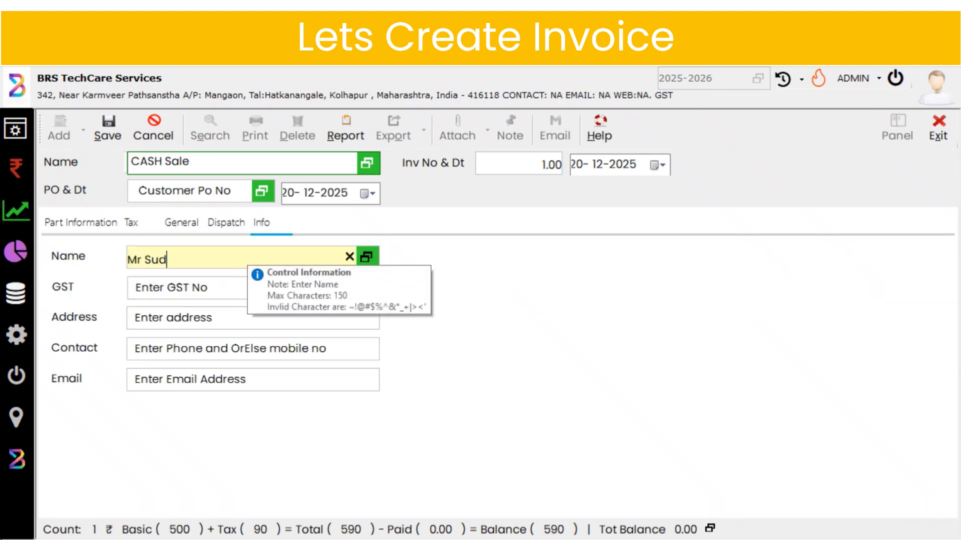
type("arshan")
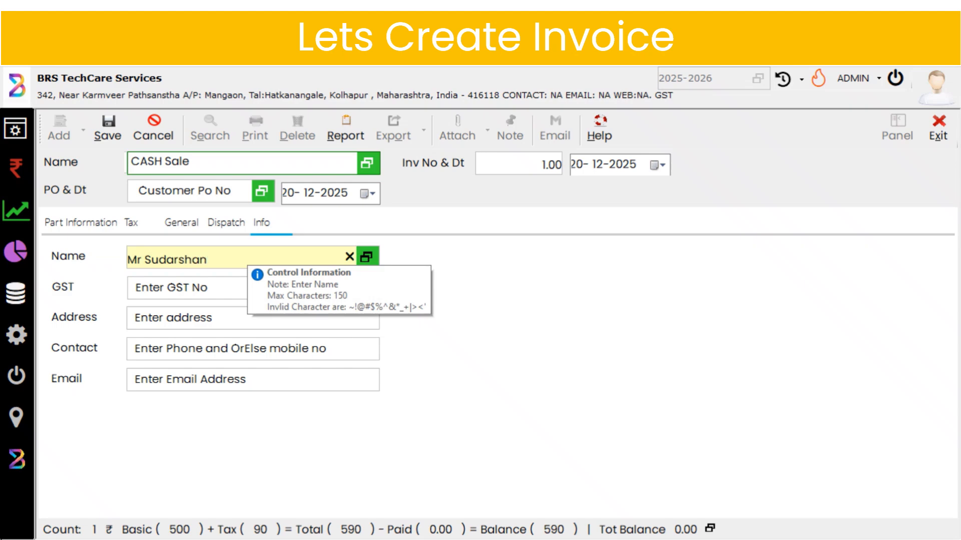
left_click(233, 295)
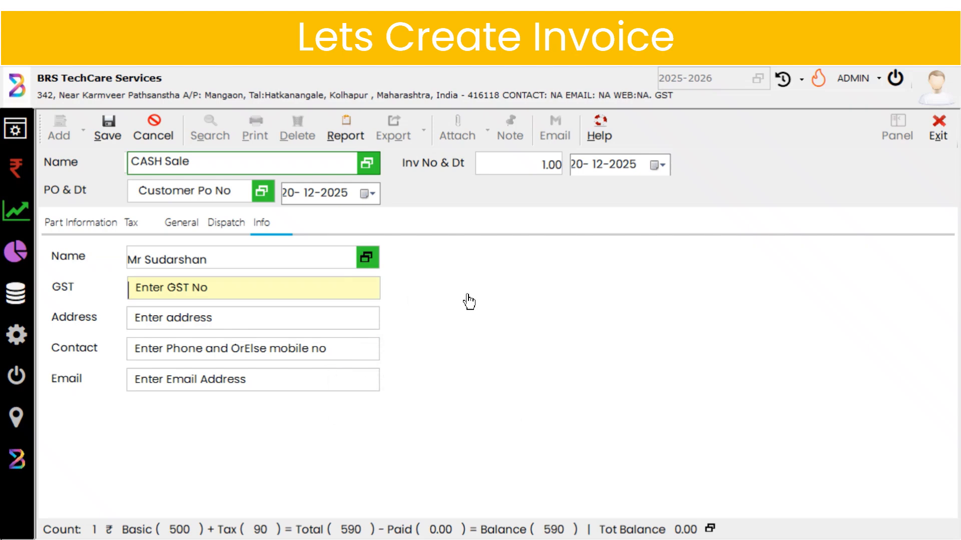
left_click(105, 138)
key("Return")
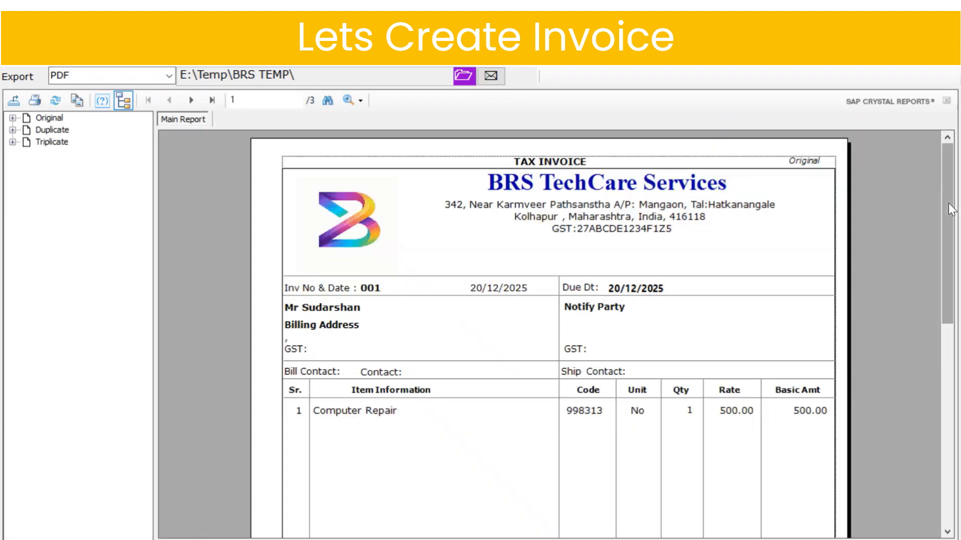
mouse_move(951, 209)
left_mouse_down()
mouse_move(955, 421)
mouse_move(958, 209)
left_mouse_up()
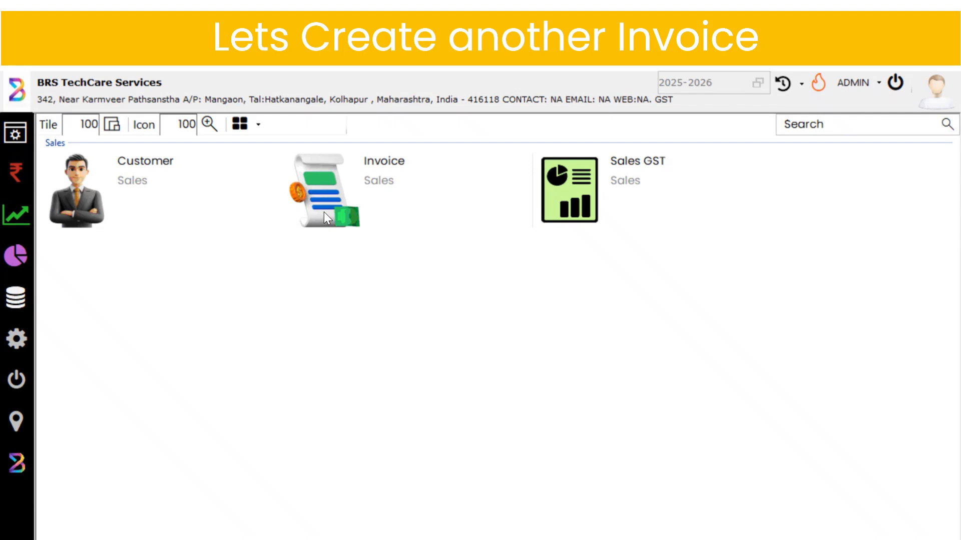
Start another sales invoice, numbered 2, for CASH Sale and add a line item for Computer Repair
left_click(323, 211)
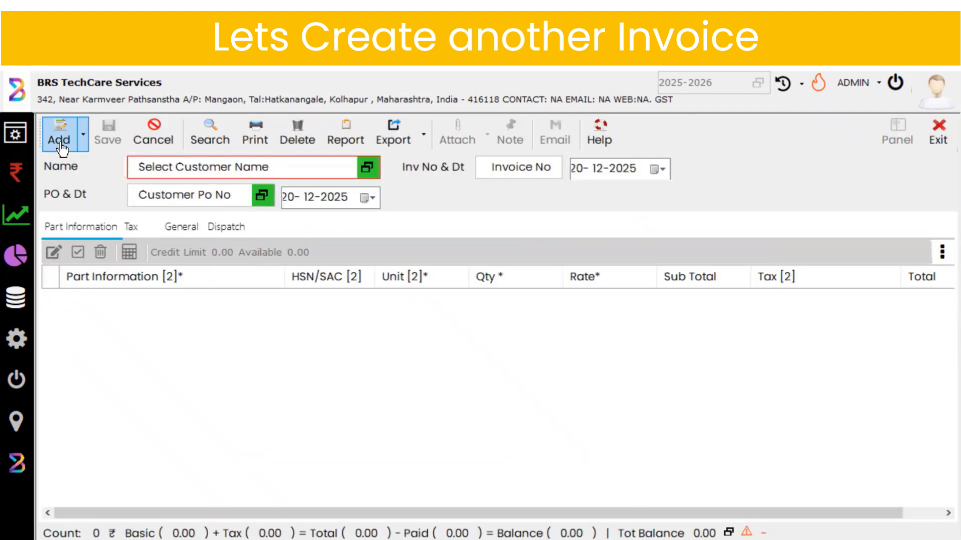
left_click(59, 140)
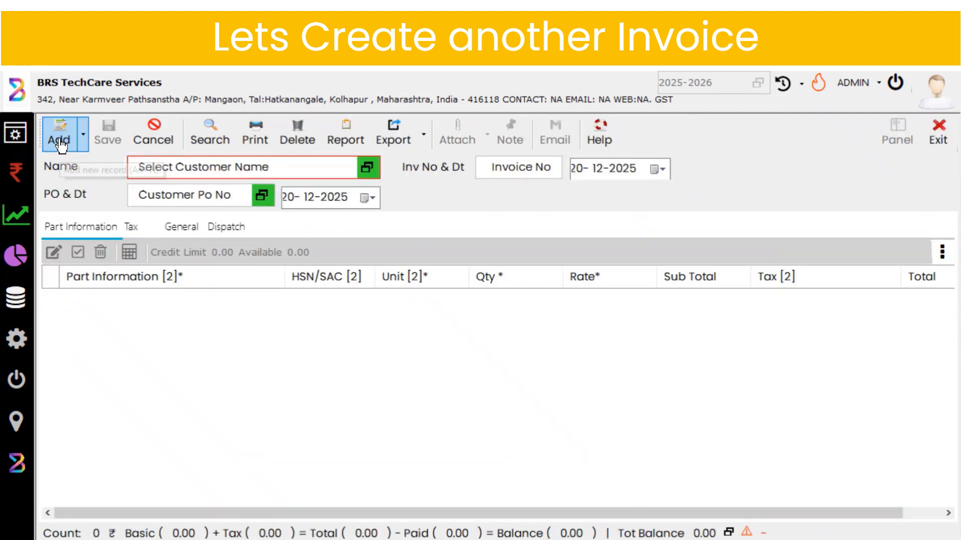
left_click(52, 253)
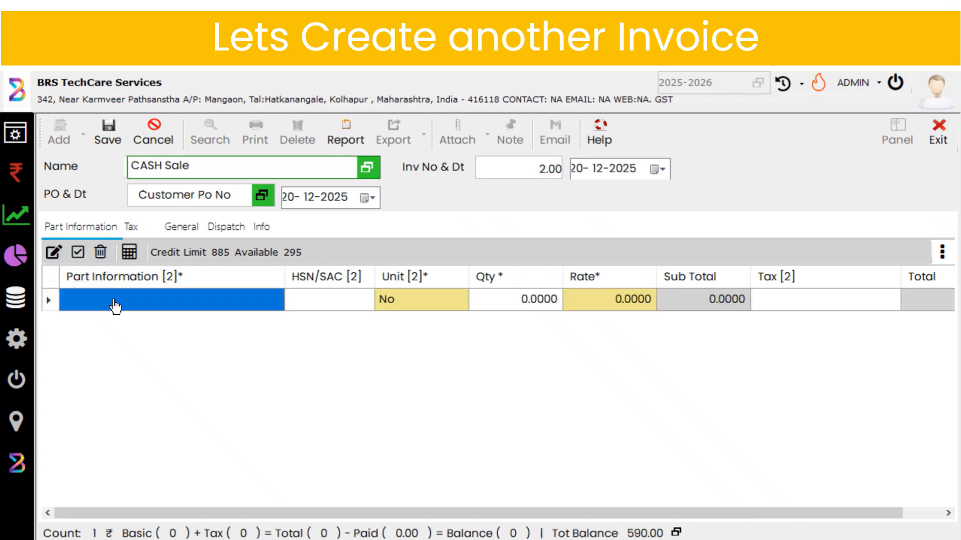
type("computer Repair")
key("Down")
key("Return")
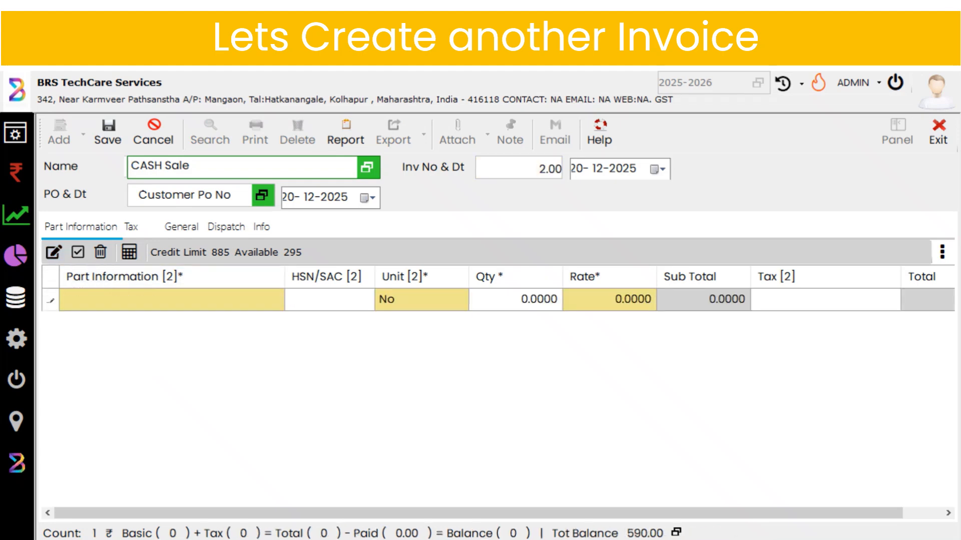
key("Return")
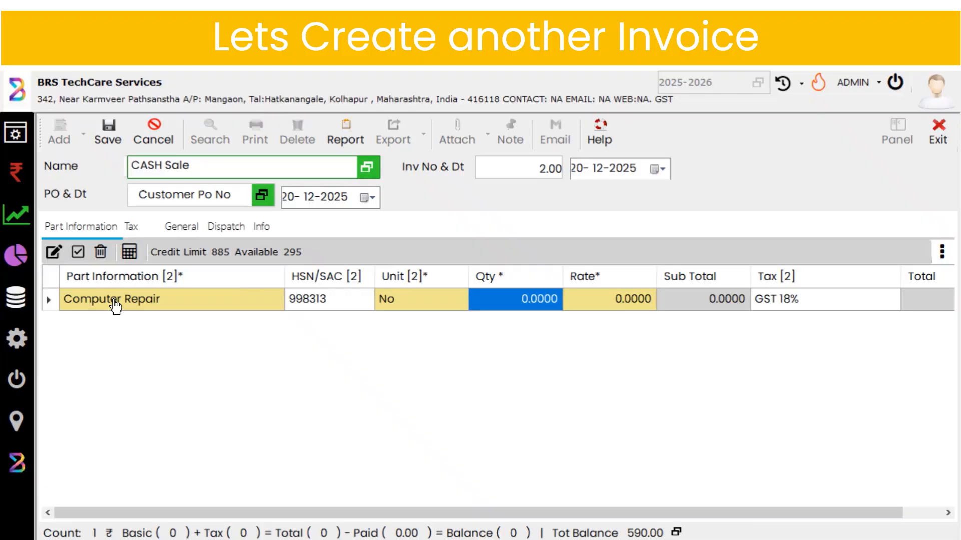
Set the Computer Repair line's quantity to 1 and its rate to 500 on the second invoice
type("1")
key("Return")
type("500")
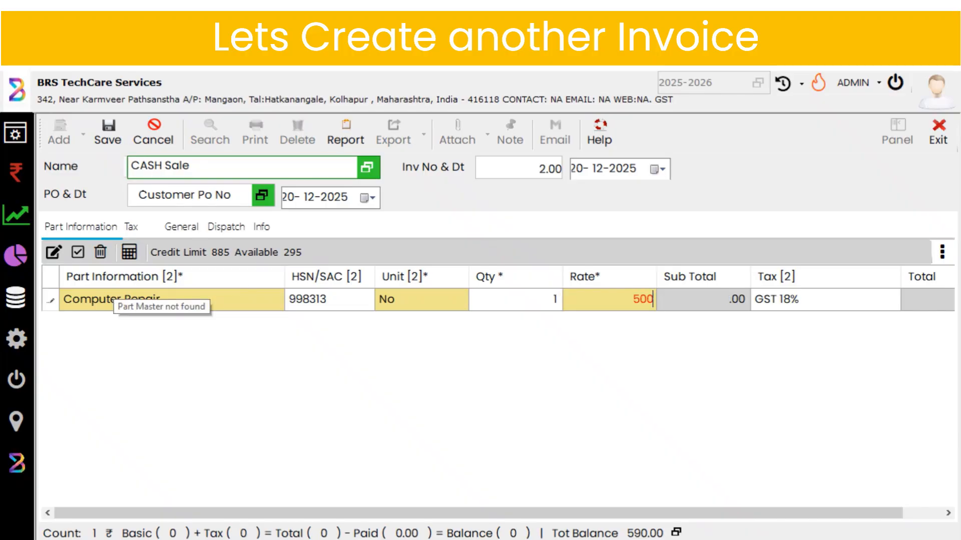
key("Return")
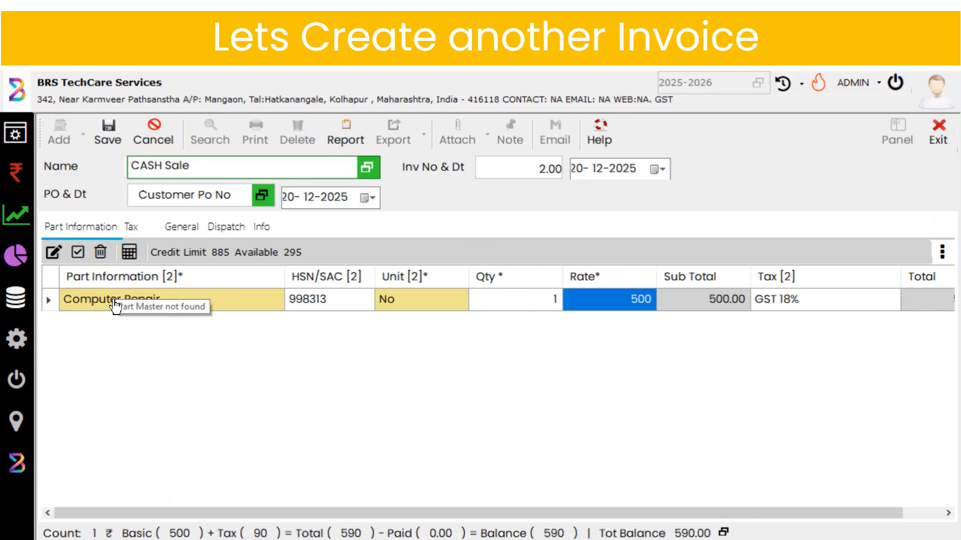
Add a second line item for Printer Repair with HSN/SAC code 998313
key("Return")
type("Printer ")
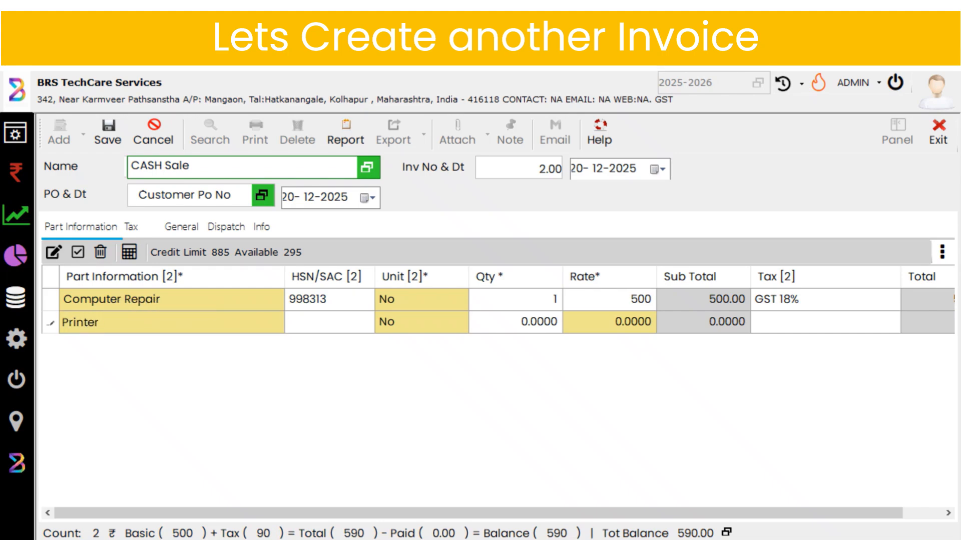
type("Repair")
key("Return")
key("Return")
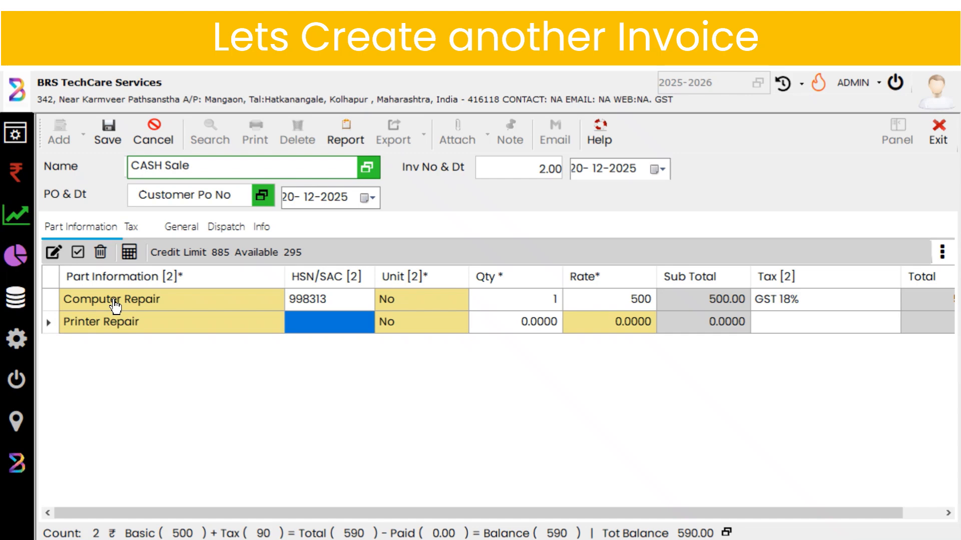
type("998313")
key("Down")
key("Return")
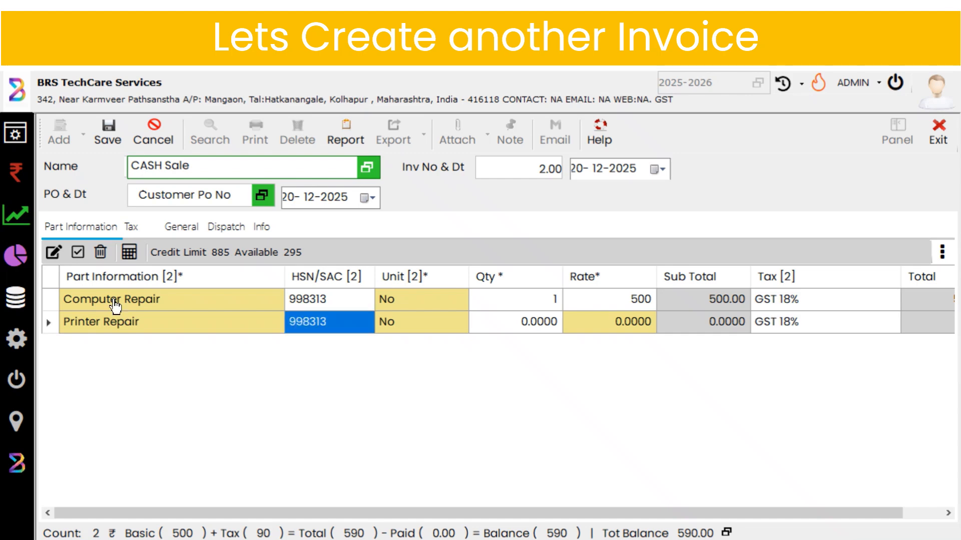
Set the Printer Repair line's quantity to 1 and its rate to 350, keeping No as the unit and GST 18% as the tax
key("Return")
key("Return")
type("1")
key("Return")
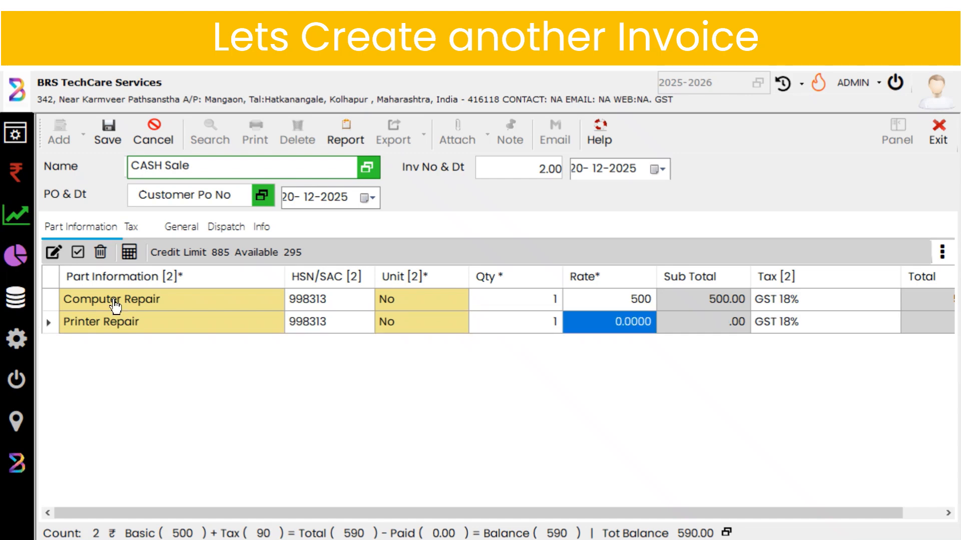
type("350")
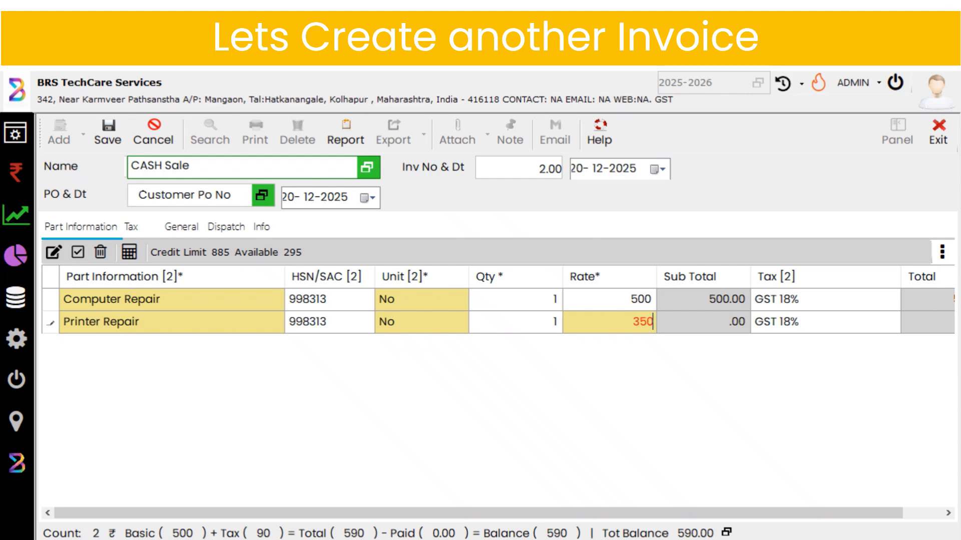
key("Return")
key("Return")
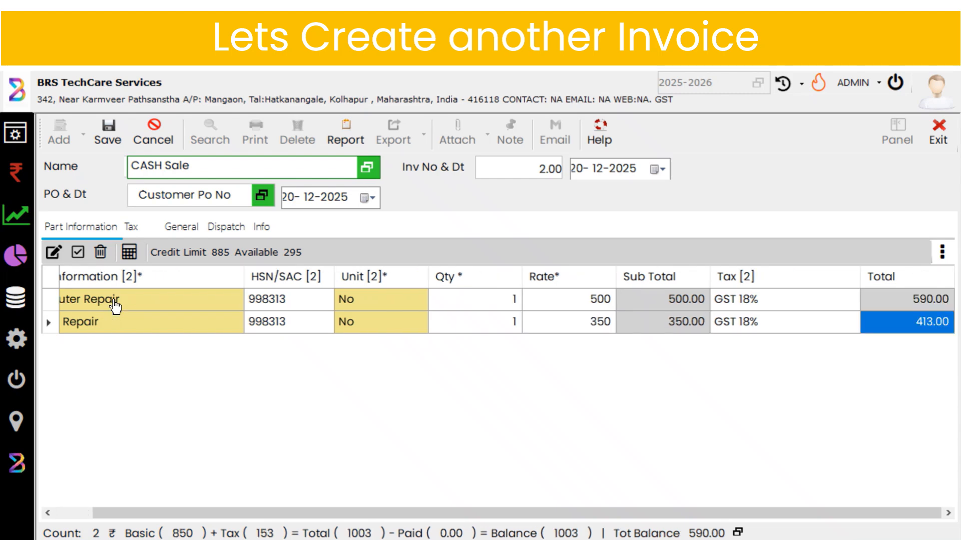
Save the two-item invoice and review its generated tax invoice report
left_click(110, 141)
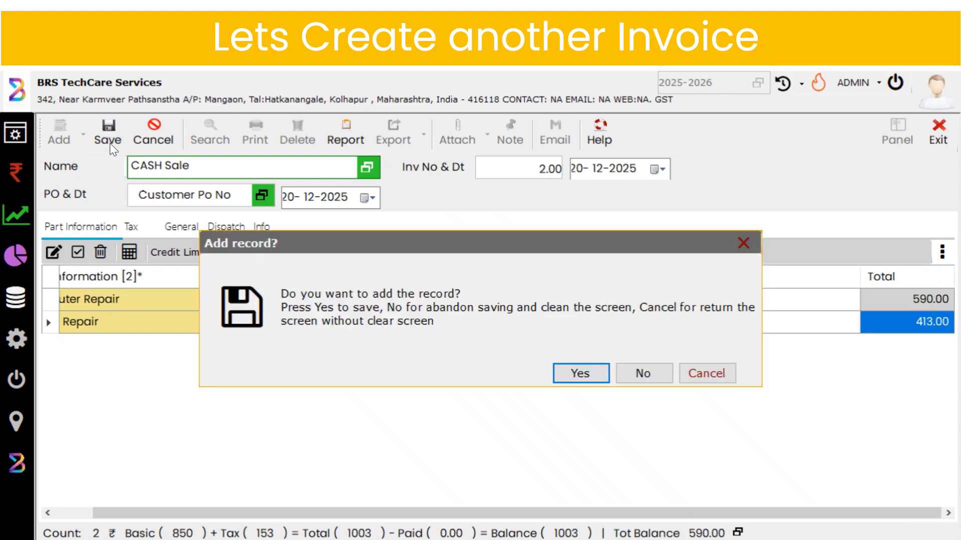
key("Return")
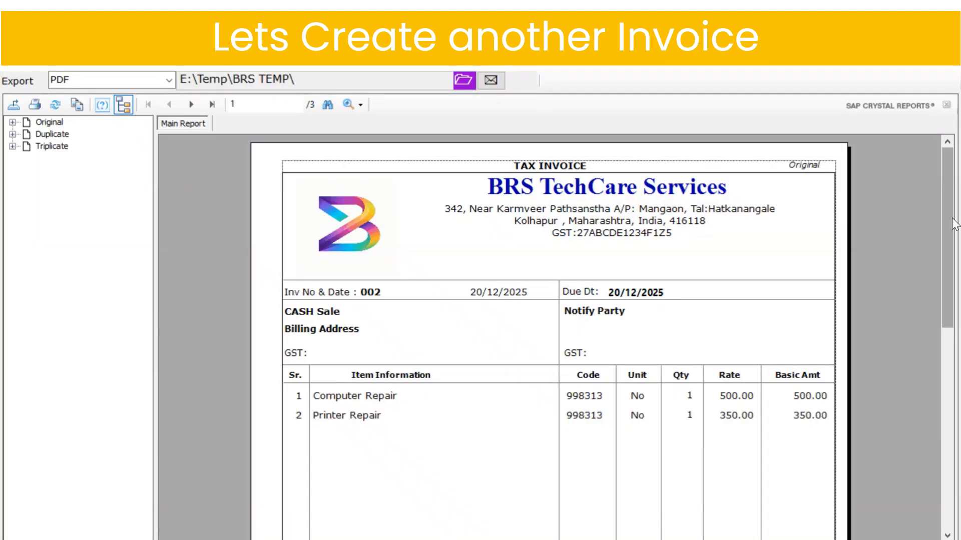
mouse_move(953, 222)
left_mouse_down()
mouse_move(954, 450)
mouse_move(954, 236)
left_mouse_up()
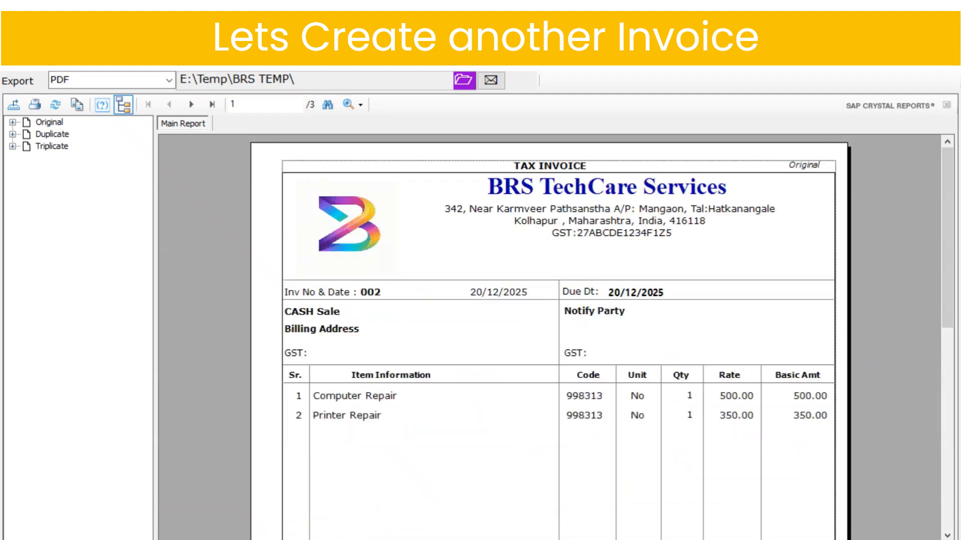